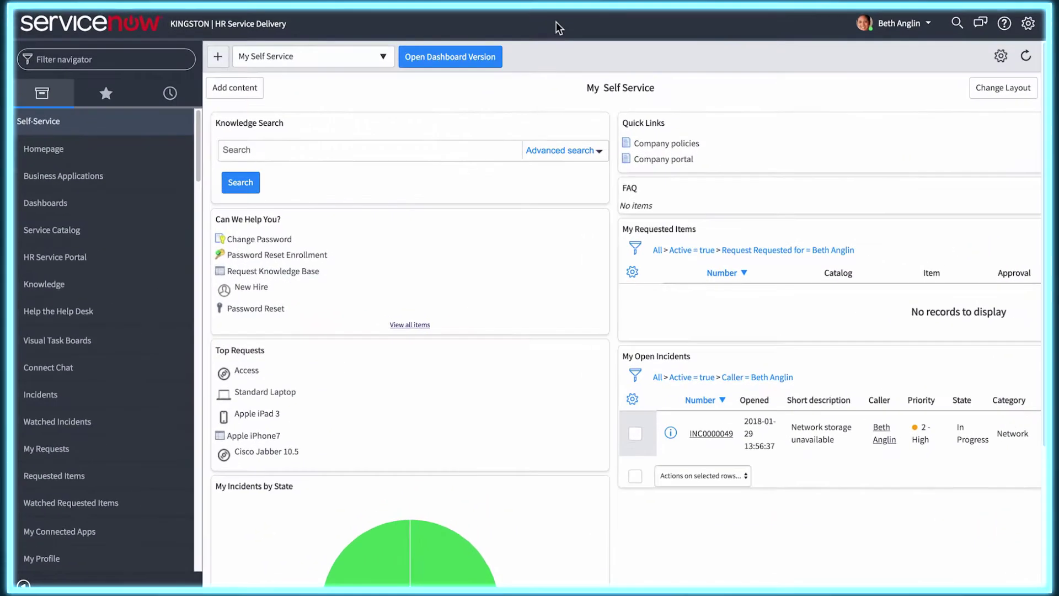
# - Filter the navigator for 'HR integrations', open Sources, preview a new source form, and return to the list
pyautogui.click(100, 59)
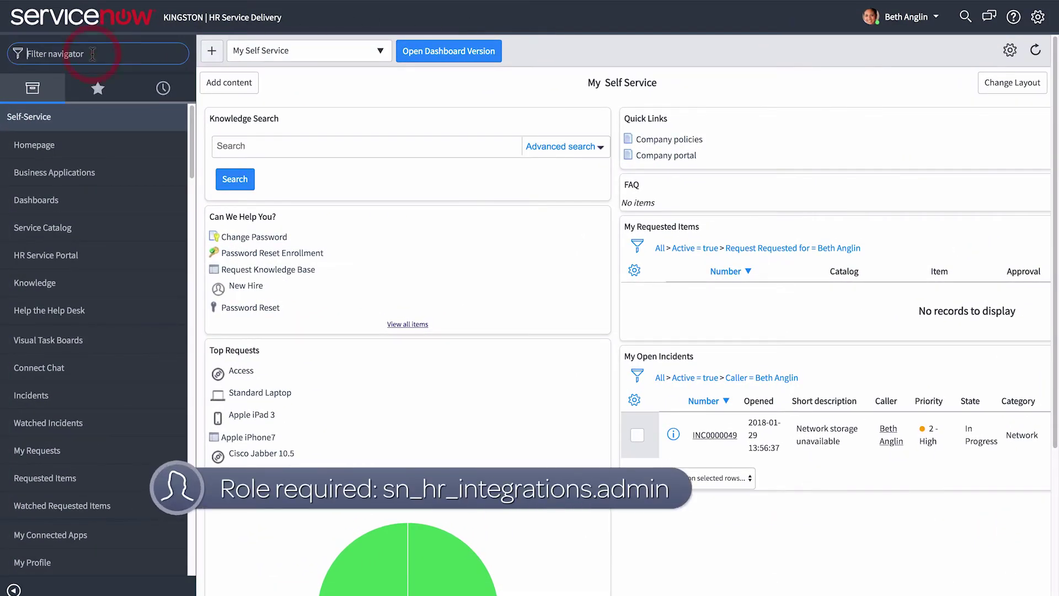
pyautogui.write('HR integrations')
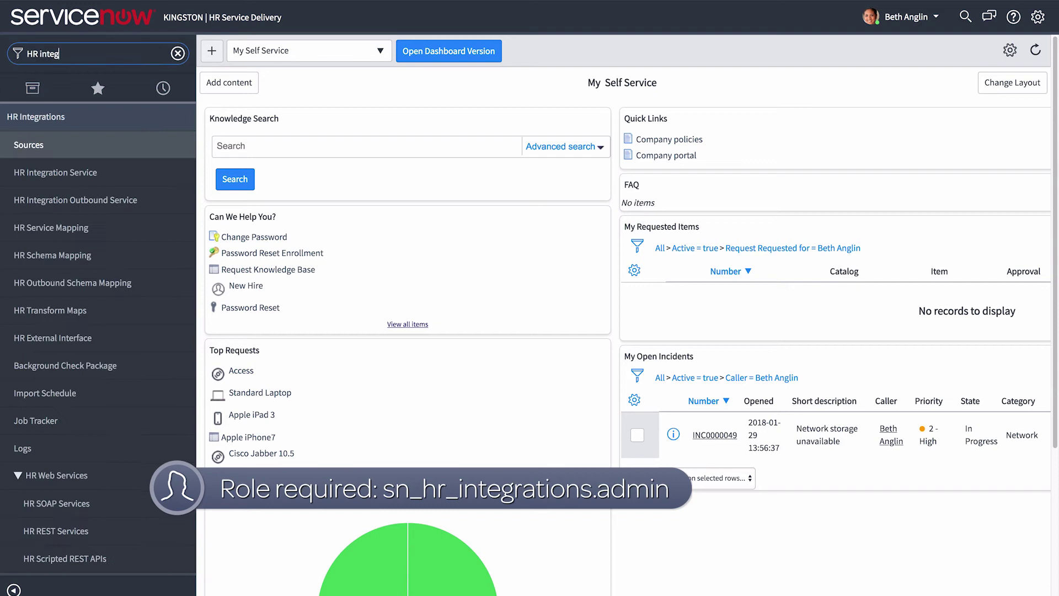
pyautogui.click(31, 145)
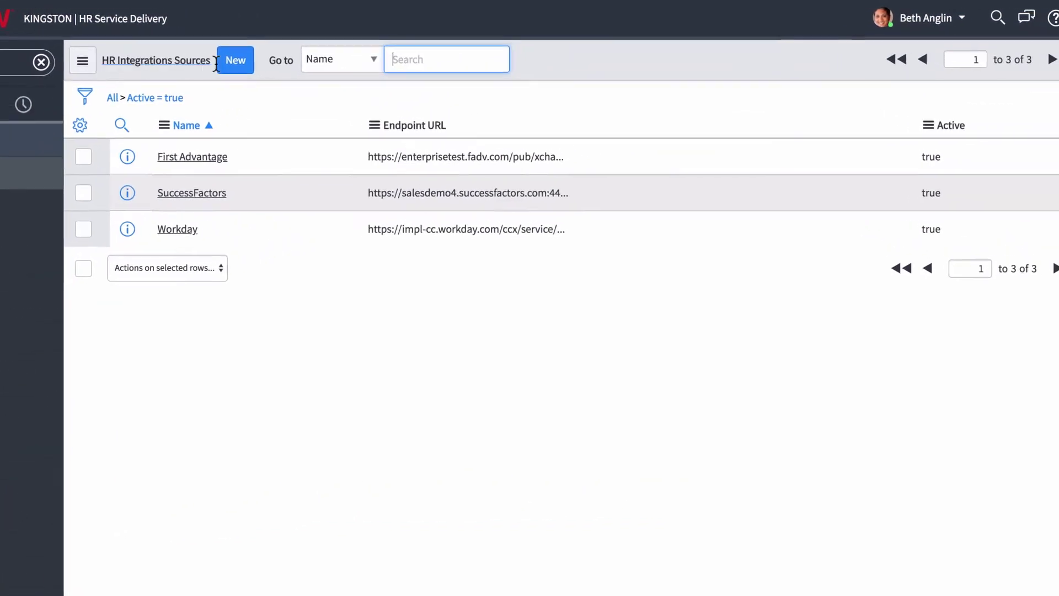
pyautogui.click(302, 54)
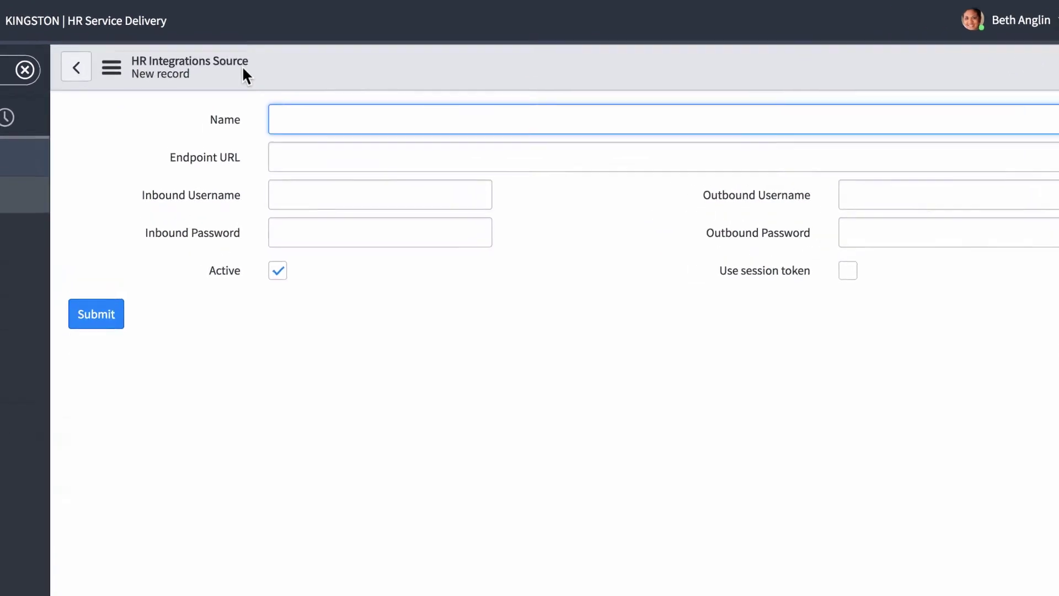
pyautogui.click(291, 128)
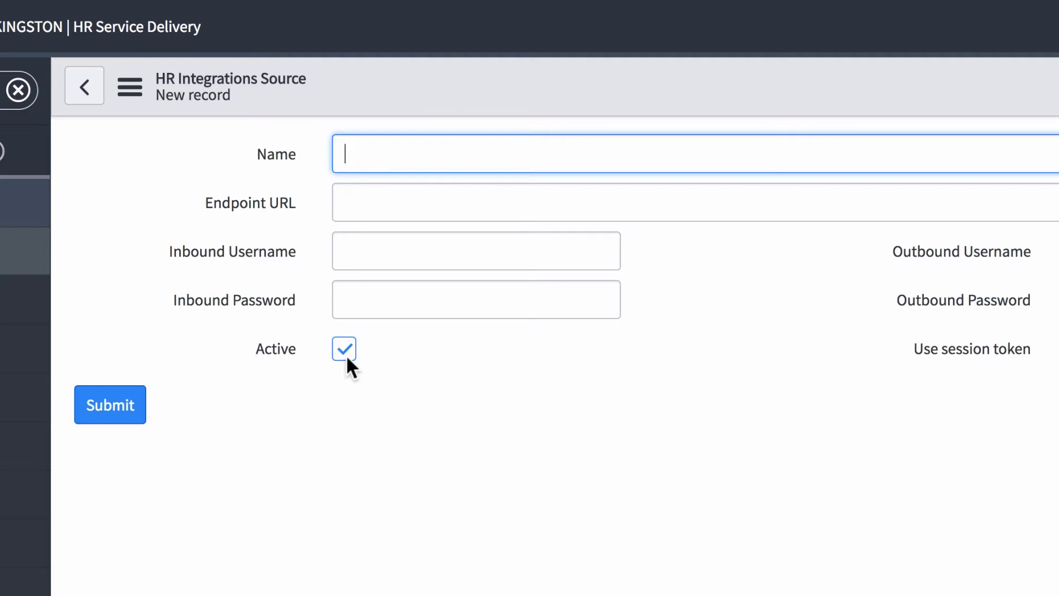
pyautogui.click(85, 86)
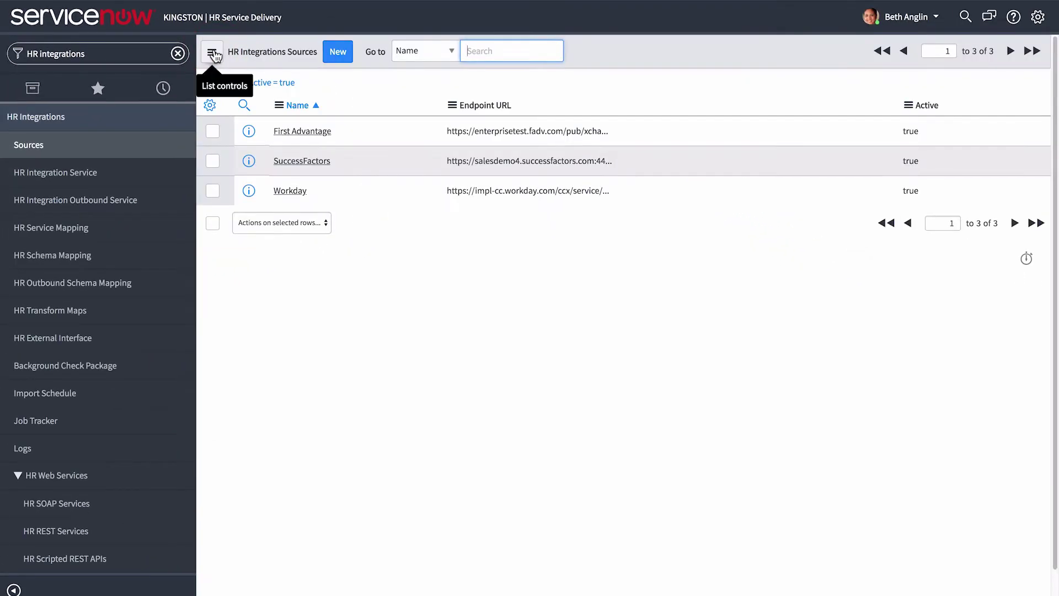
pyautogui.click(290, 191)
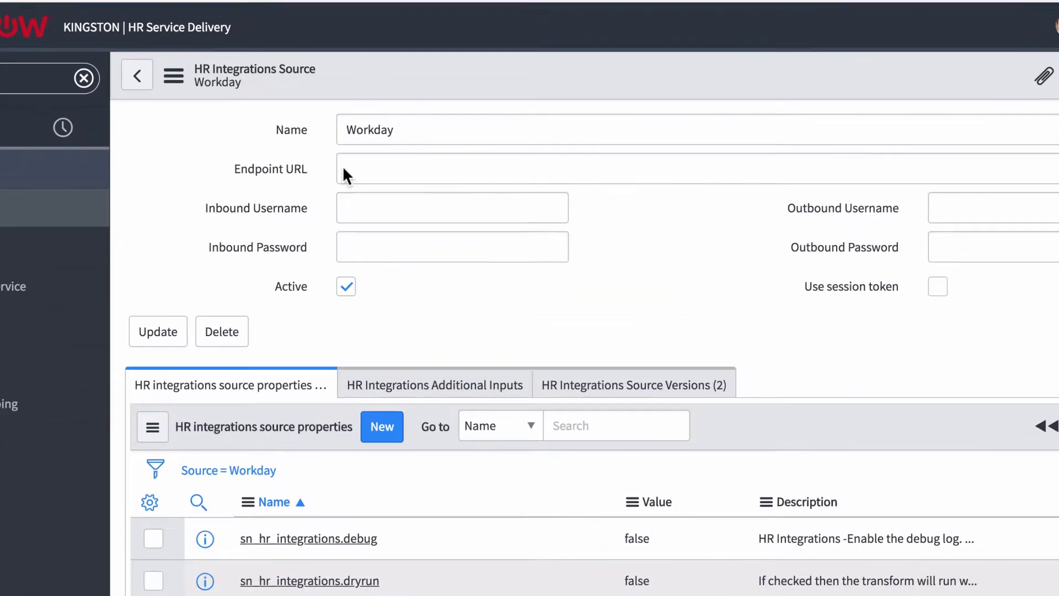
pyautogui.click(365, 114)
pyautogui.write('https://testurl')
pyautogui.click(348, 247)
pyautogui.write('inbounduser')
pyautogui.press('Tab')
pyautogui.write('123456789')
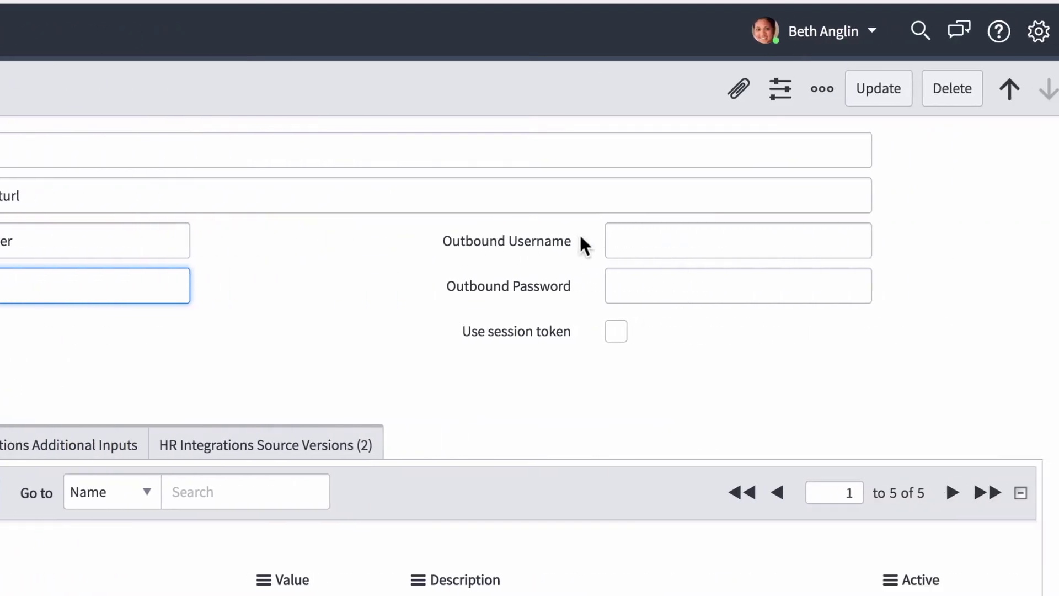
# - Enter outbound username 'outbounduser' and the outbound password for the Workday source
pyautogui.click(1020, 240)
pyautogui.write('outbounduser')
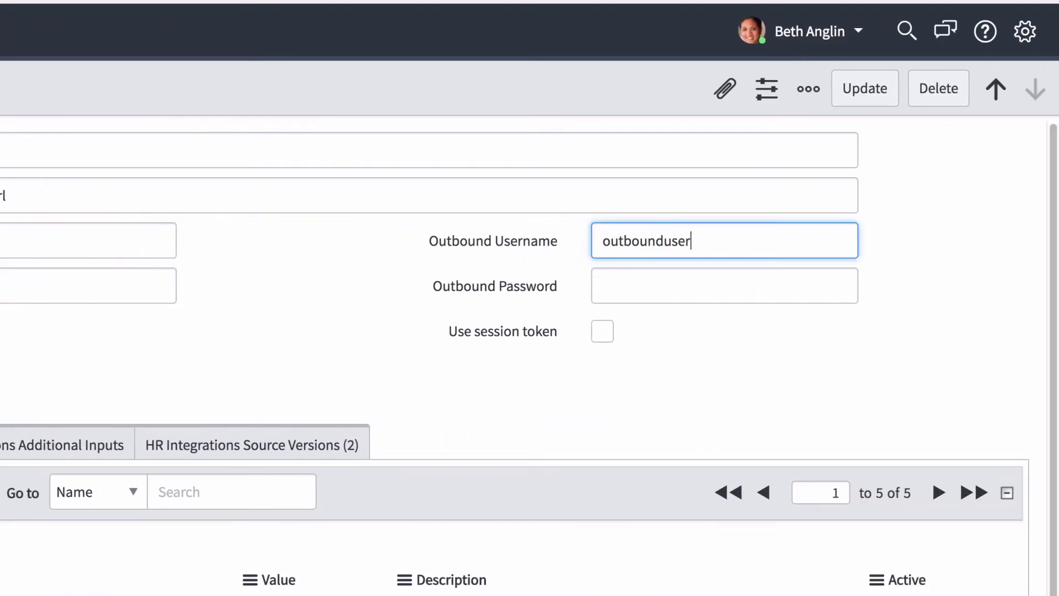
pyautogui.click(607, 284)
pyautogui.write('123456789')
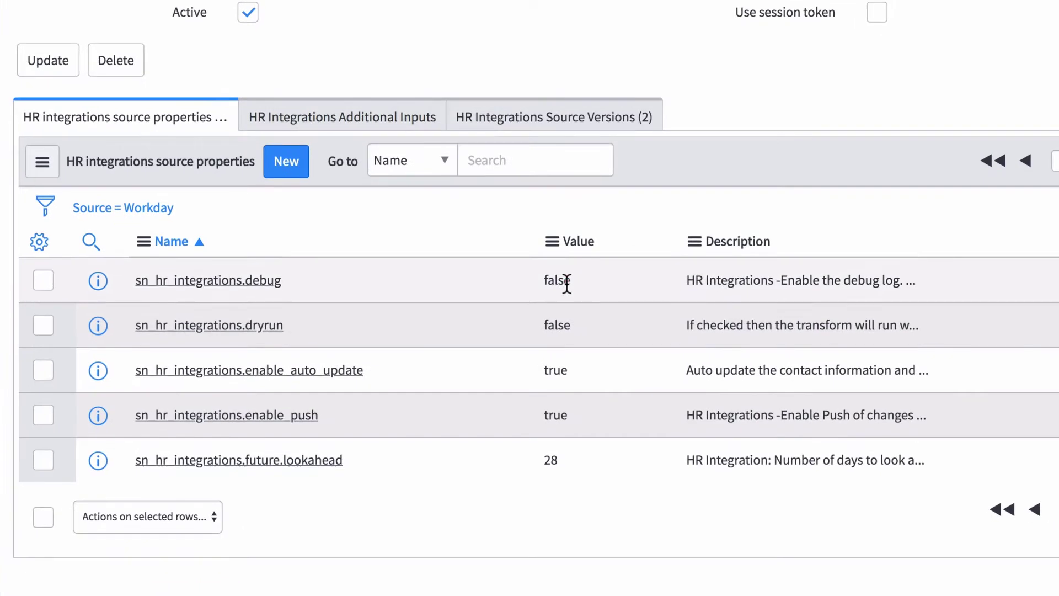
# - Change the debug and dryrun property values to true, then view the empty Additional Inputs
pyautogui.doubleClick(545, 412)
pyautogui.write('true')
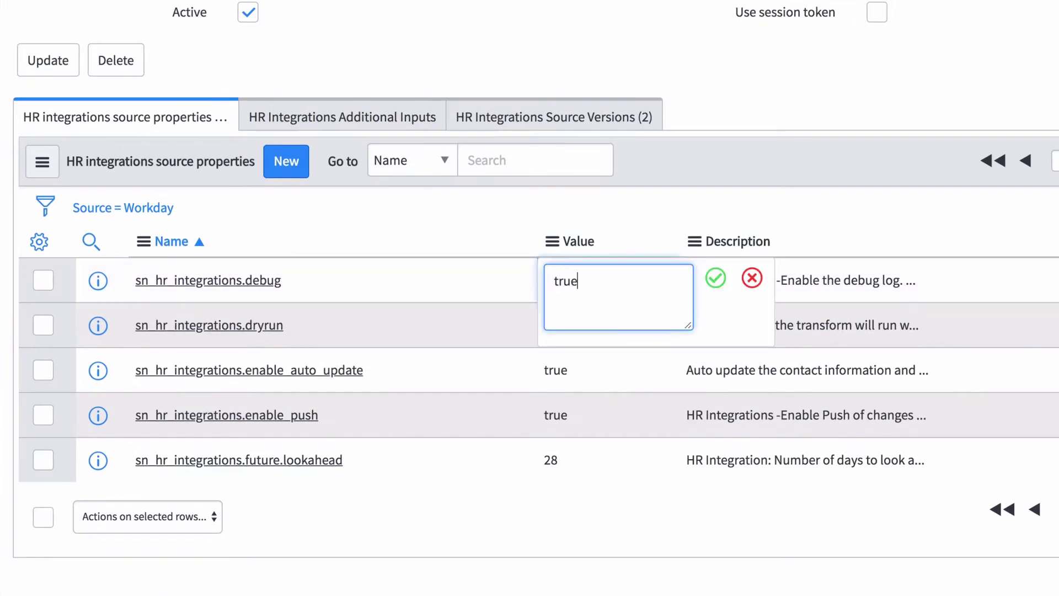
pyautogui.click(716, 278)
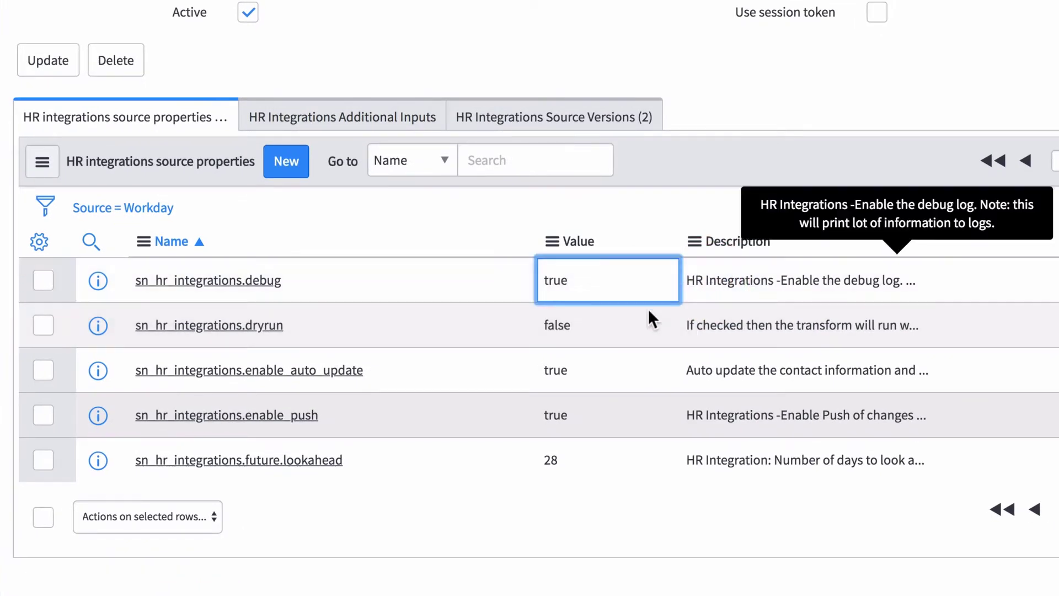
pyautogui.doubleClick(557, 327)
pyautogui.write('true')
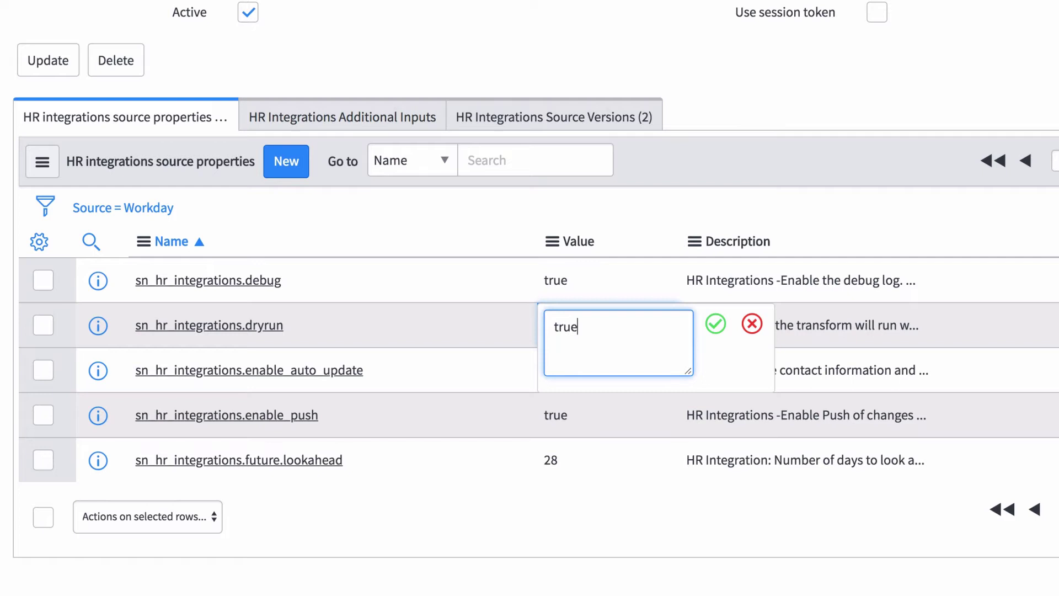
pyautogui.click(715, 324)
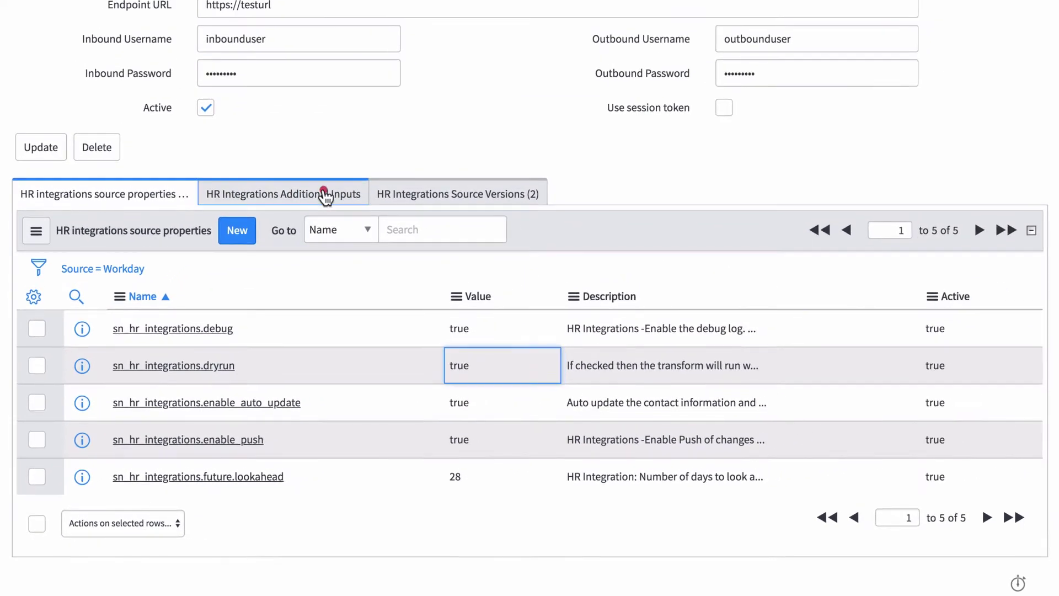
pyautogui.click(389, 113)
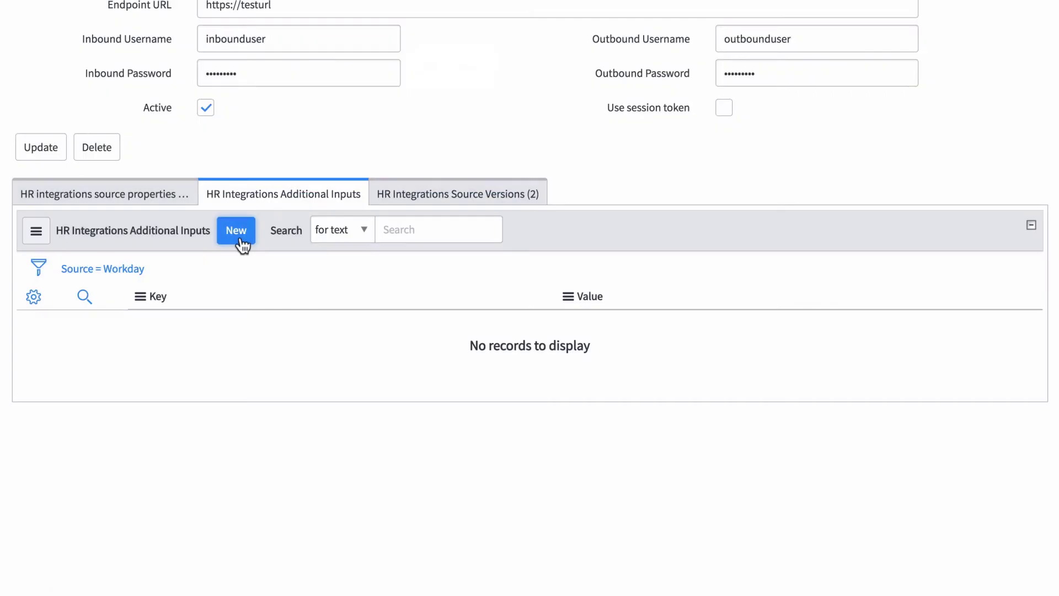
# - Show the Workday source's two versions: v28.2 active, v24.1 inactive
pyautogui.click(418, 200)
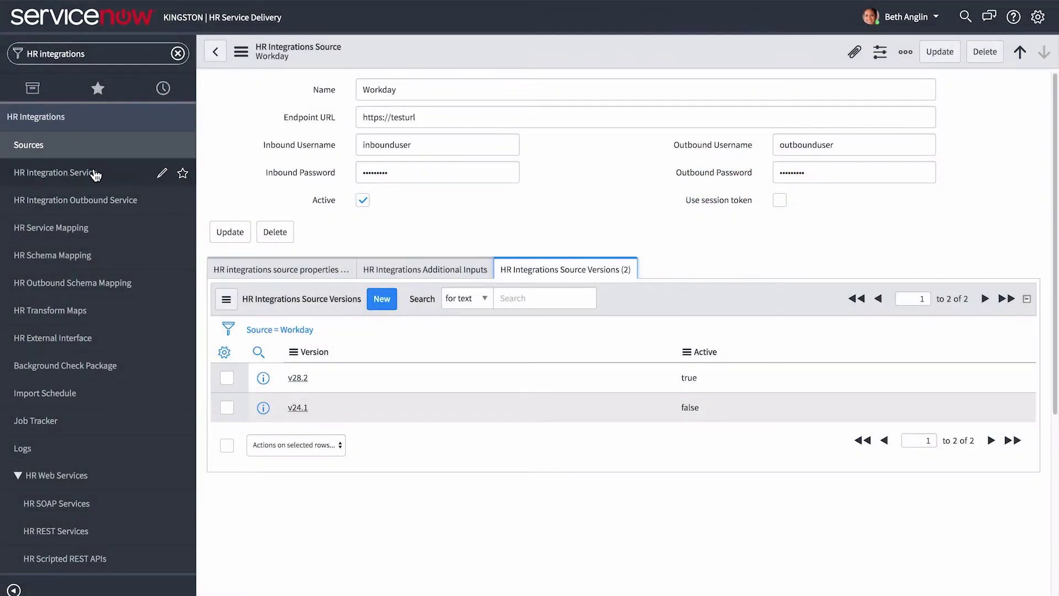
# - Check the Departments integration service and sn_hr_integrations tables, then open the HR REST Services list
pyautogui.click(94, 175)
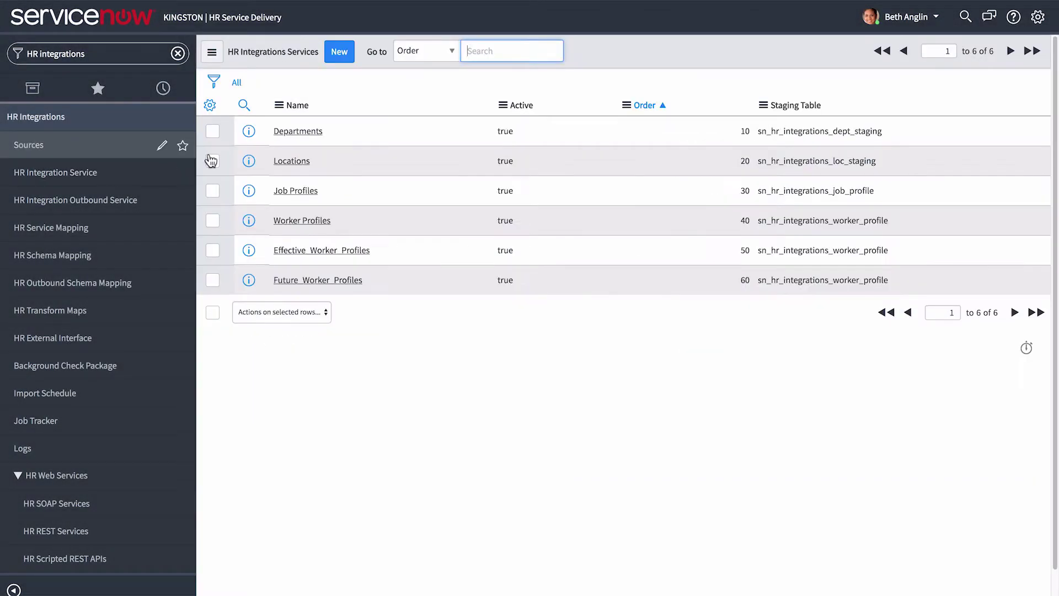
pyautogui.click(300, 133)
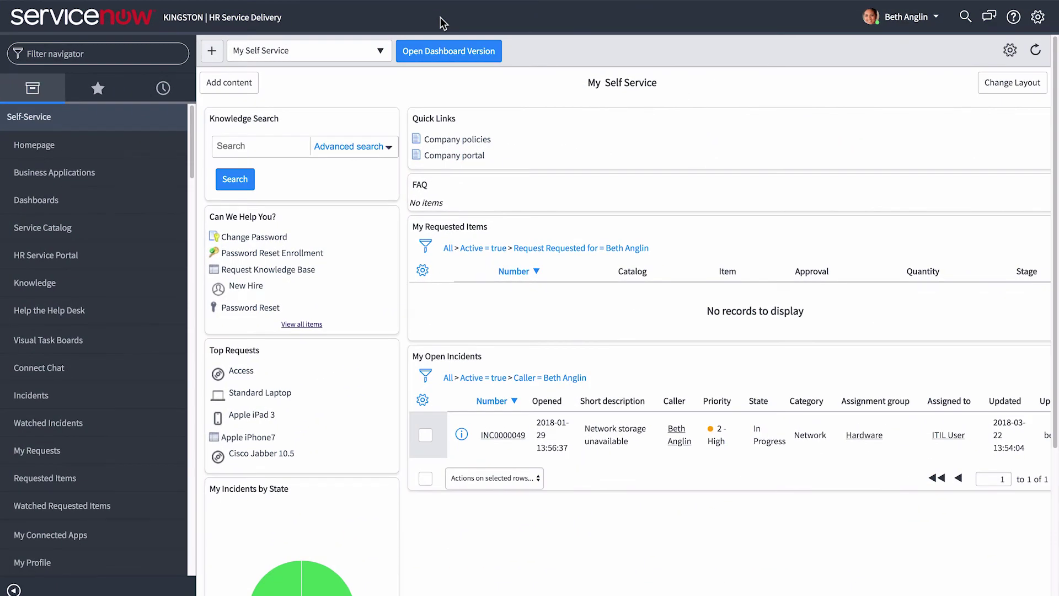
pyautogui.click(141, 54)
pyautogui.write('syst')
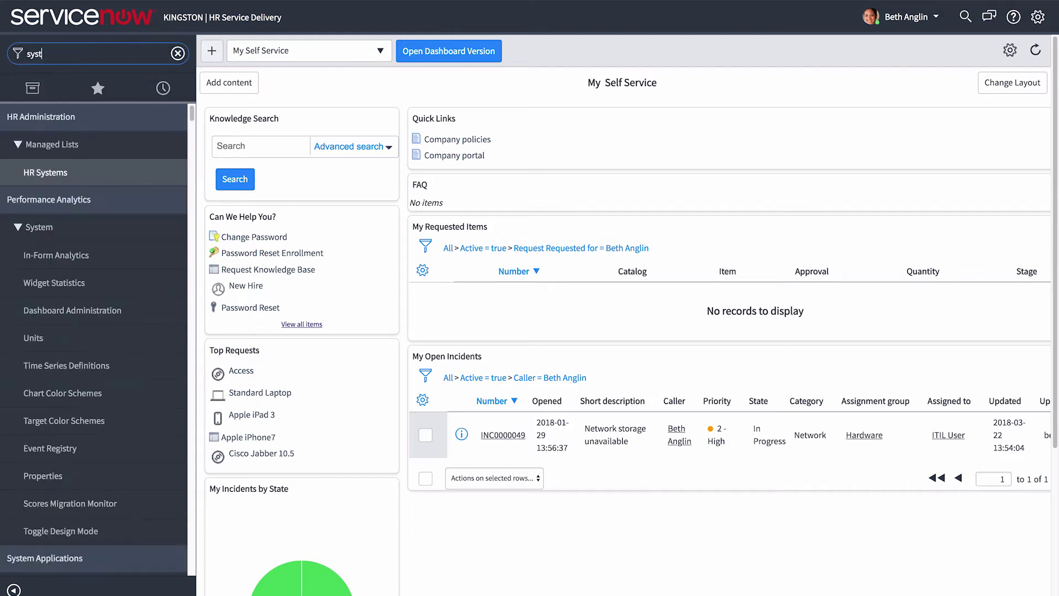
pyautogui.write('em definition')
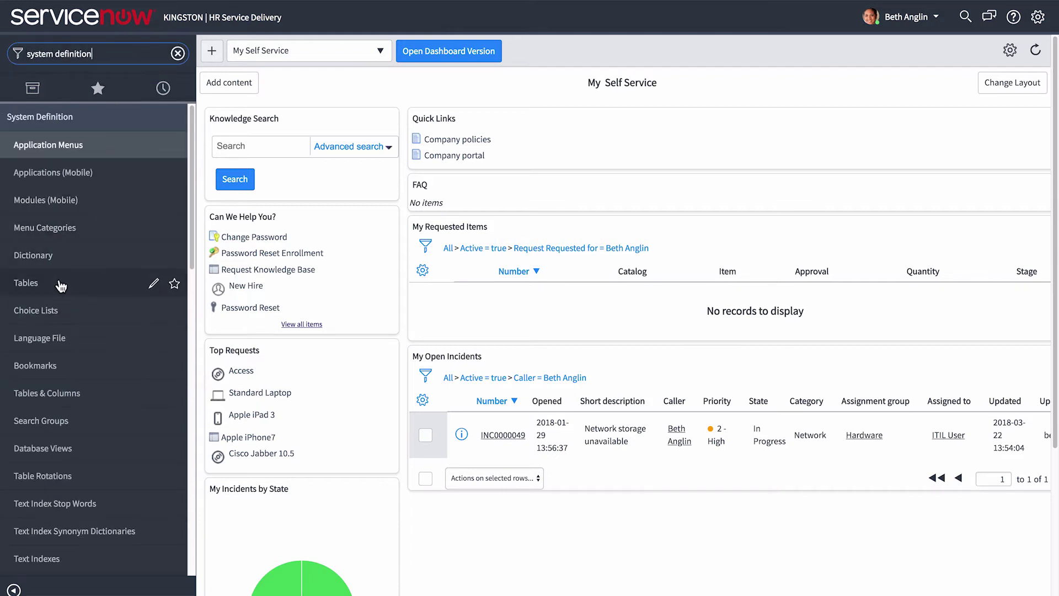
pyautogui.click(61, 284)
pyautogui.write('sn_hr_integrations')
pyautogui.press('Return')
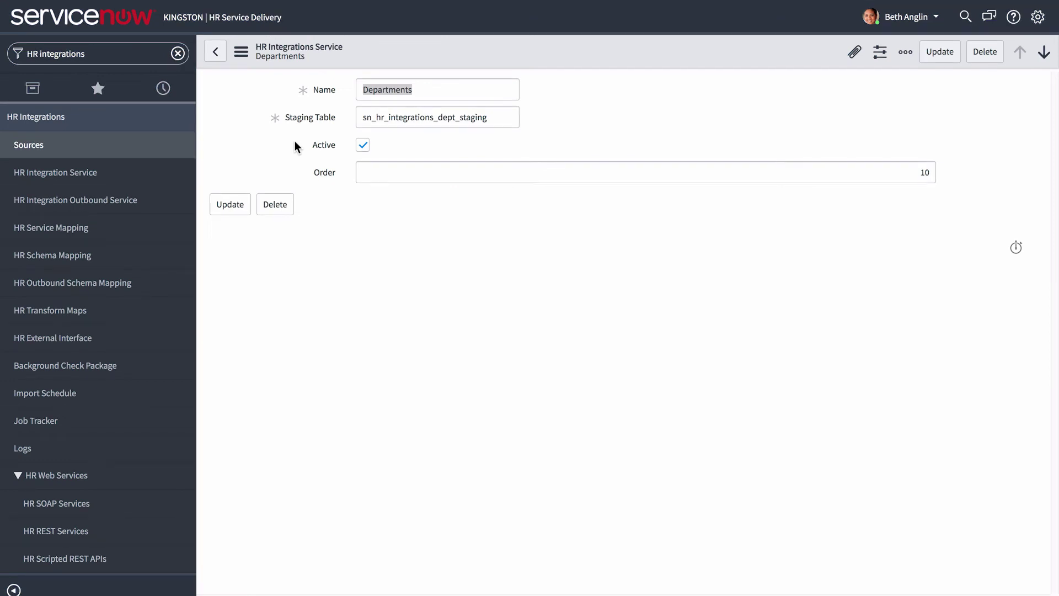
pyautogui.click(79, 533)
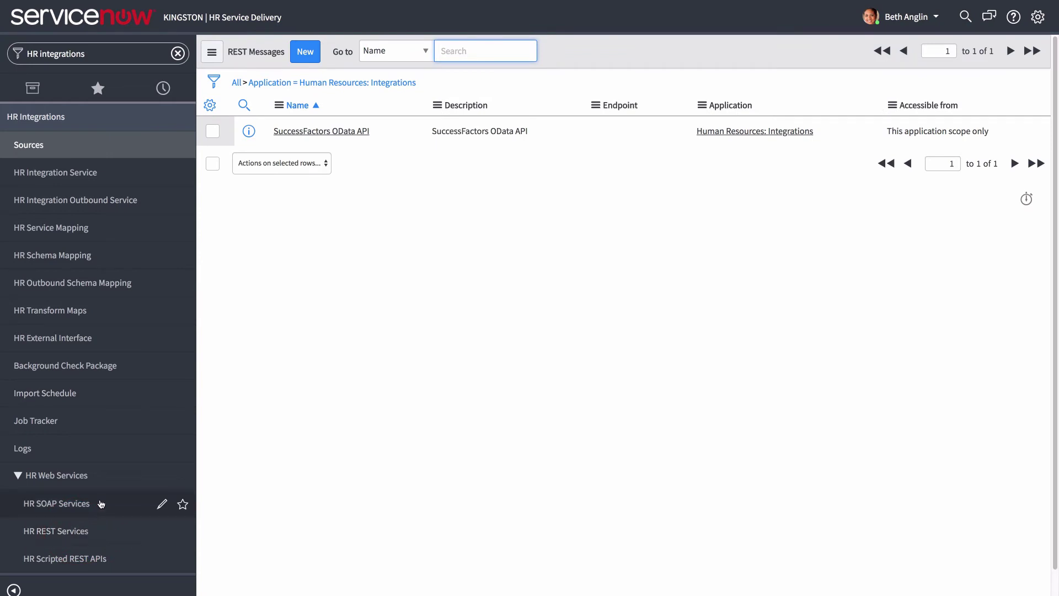
# - Inspect the SuccessFactors OData API message's basic auth profile, then open the HR Service Mapping list
pyautogui.click(283, 132)
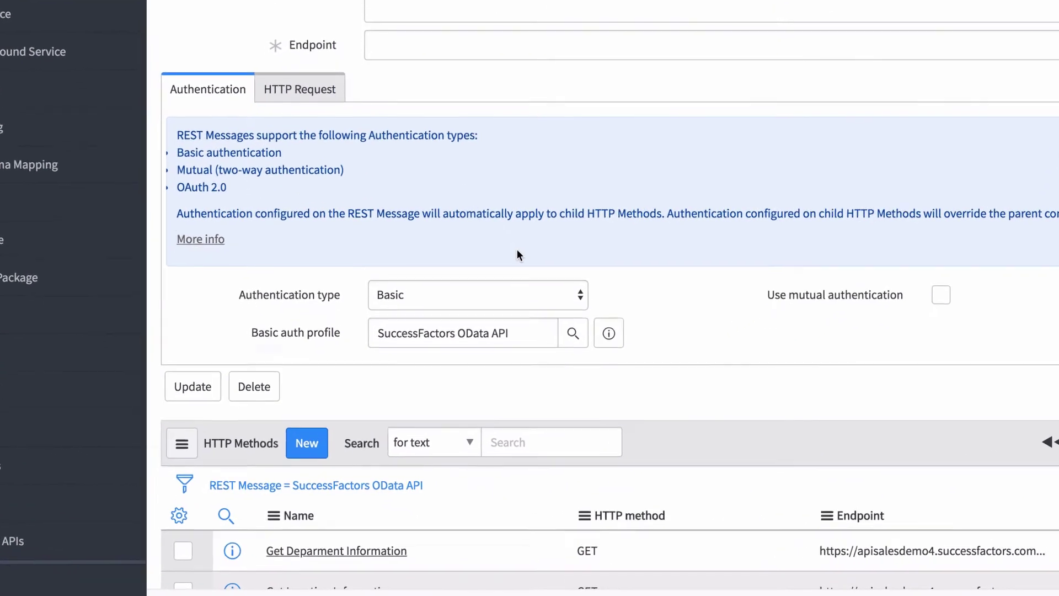
pyautogui.click(640, 303)
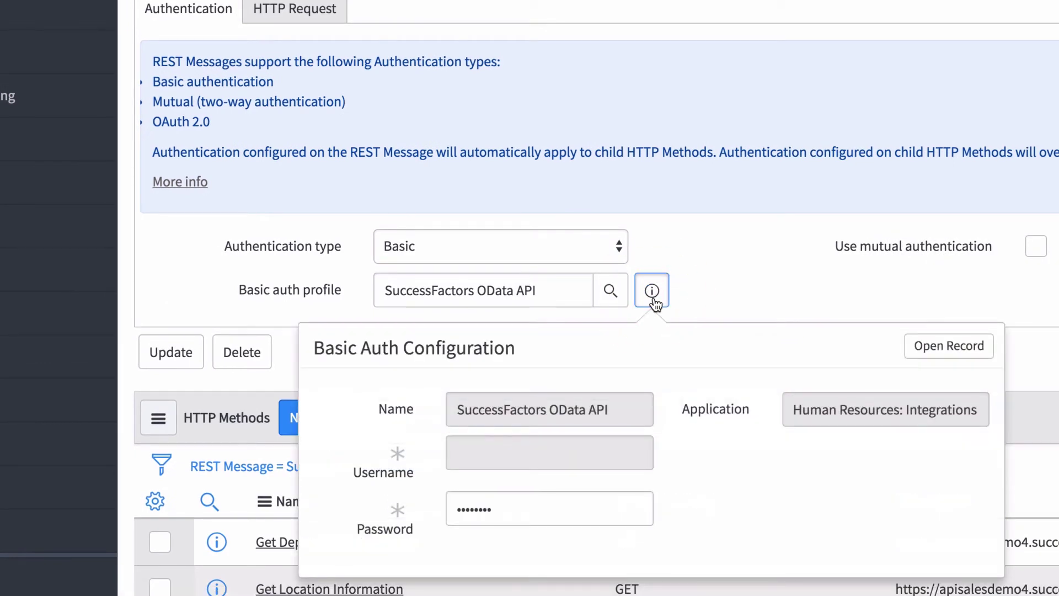
pyautogui.click(654, 301)
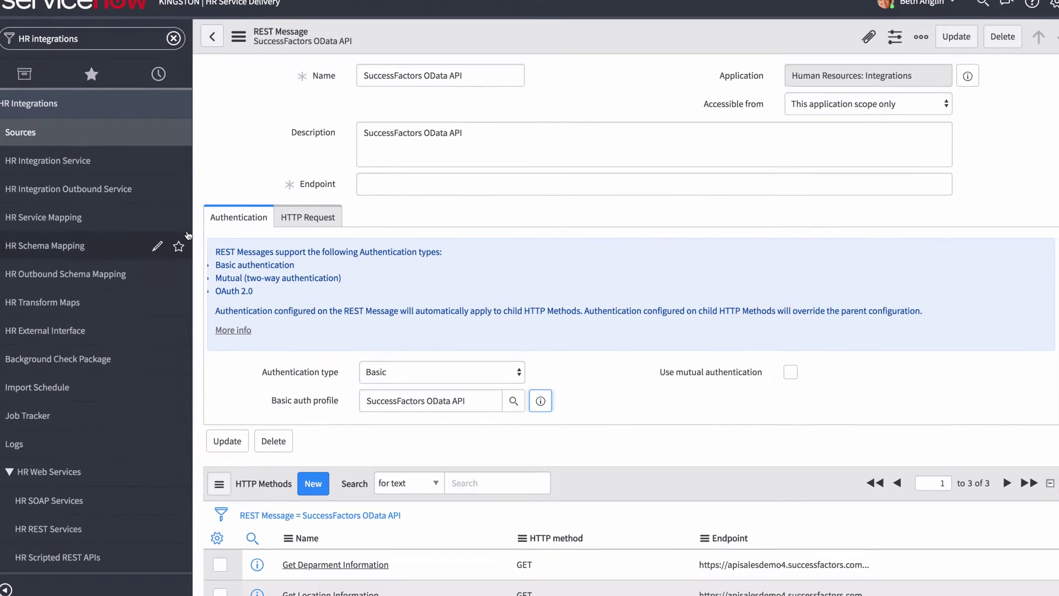
pyautogui.click(119, 218)
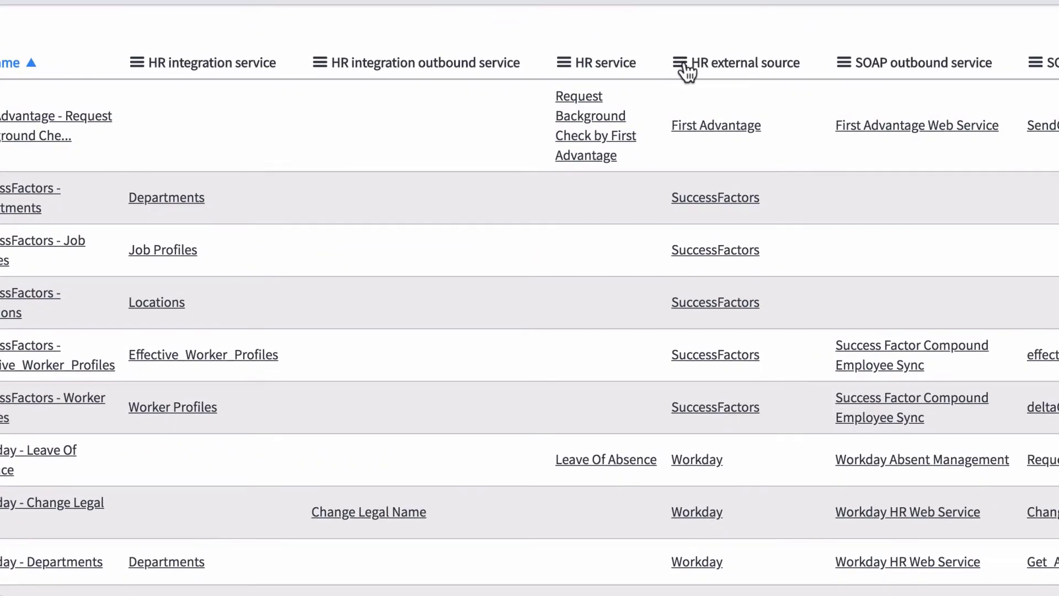
# - Group service mappings by HR external source and open the Workday - Departments mapping
pyautogui.click(685, 65)
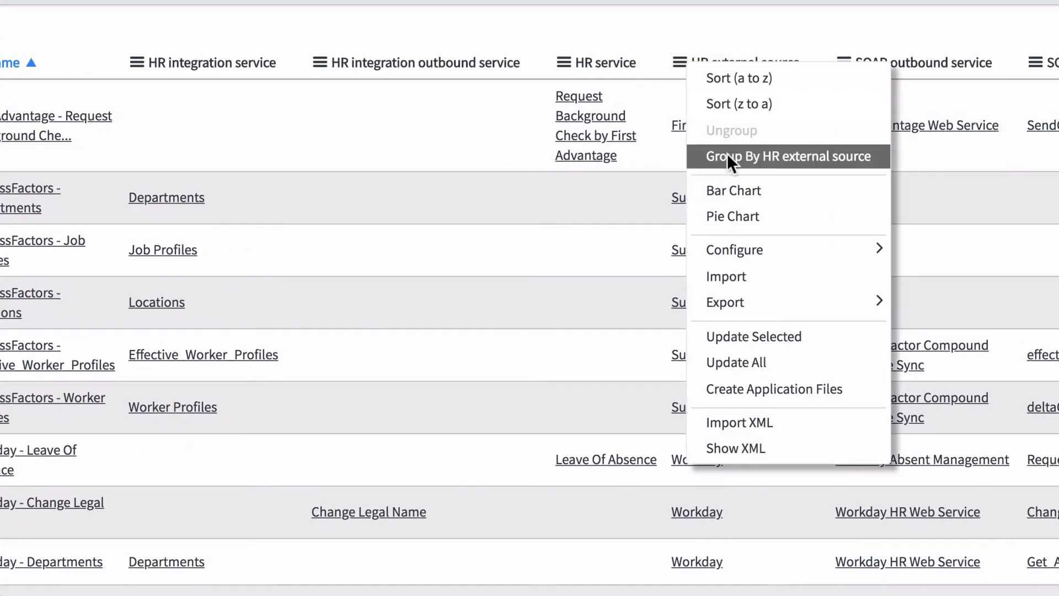
pyautogui.click(727, 155)
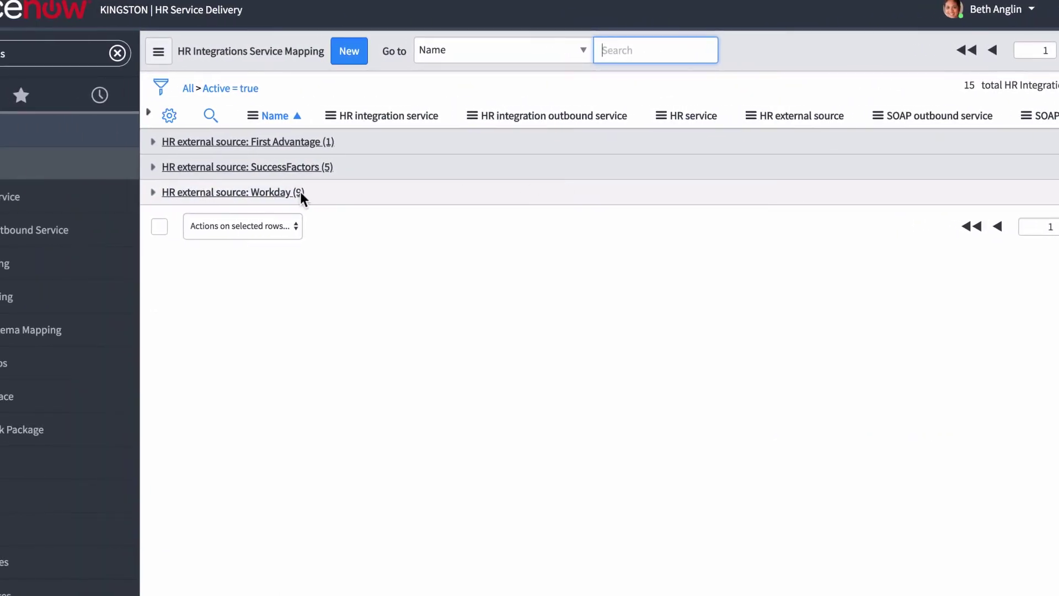
pyautogui.click(285, 192)
pyautogui.click(290, 232)
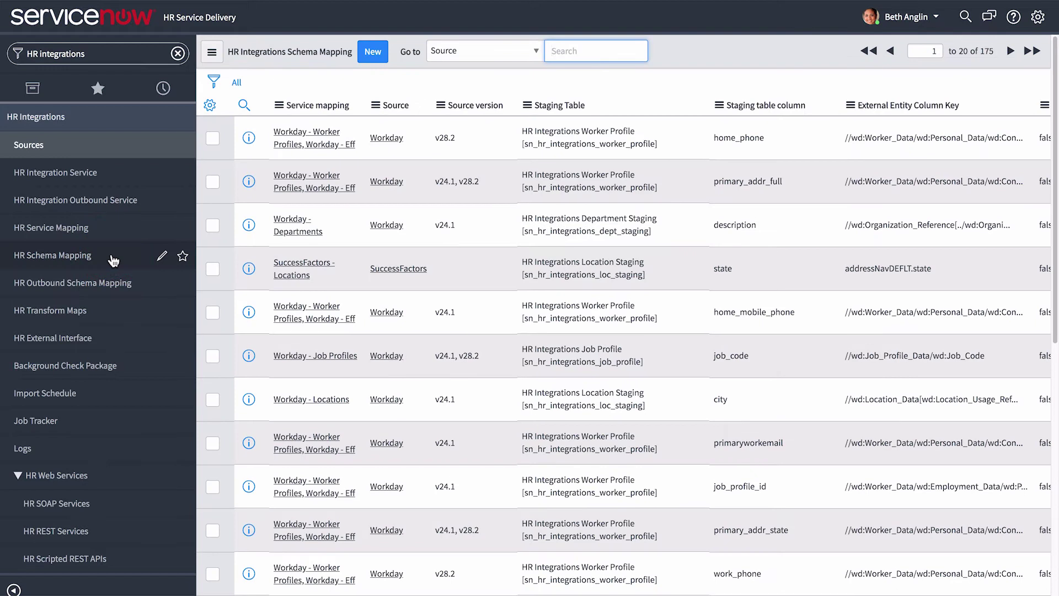
pyautogui.click(375, 105)
# - Group schema mappings by source, open the Workday home phone mapping, then list HR Transform Maps
pyautogui.click(395, 161)
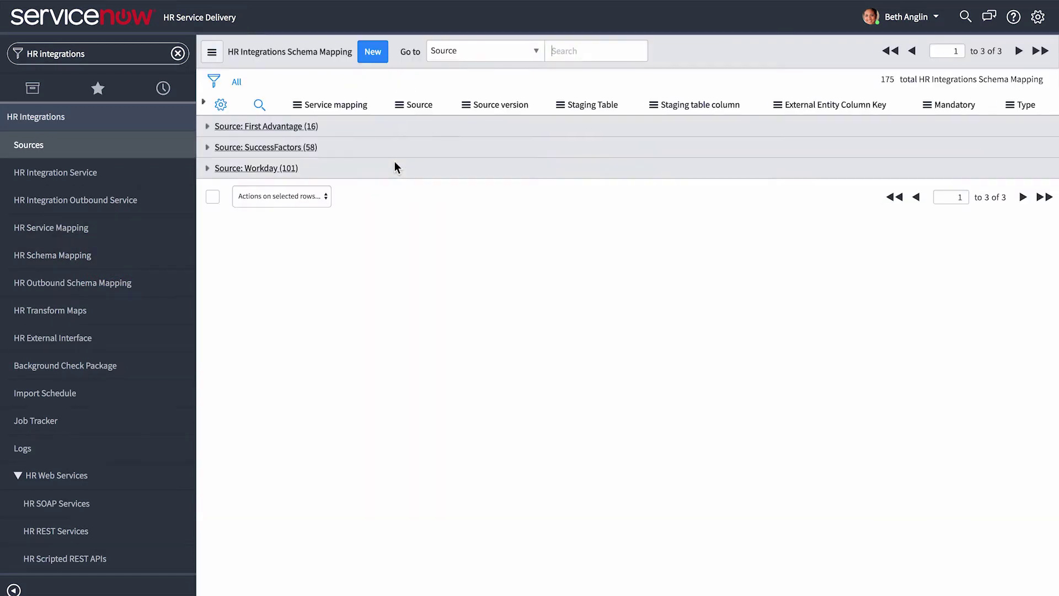
pyautogui.click(272, 169)
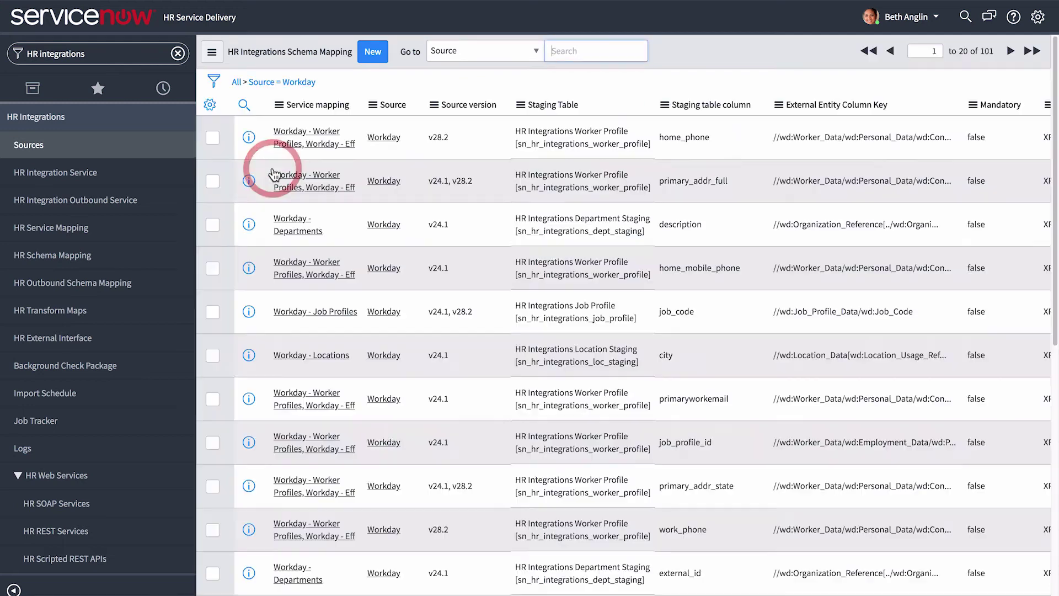
pyautogui.click(298, 149)
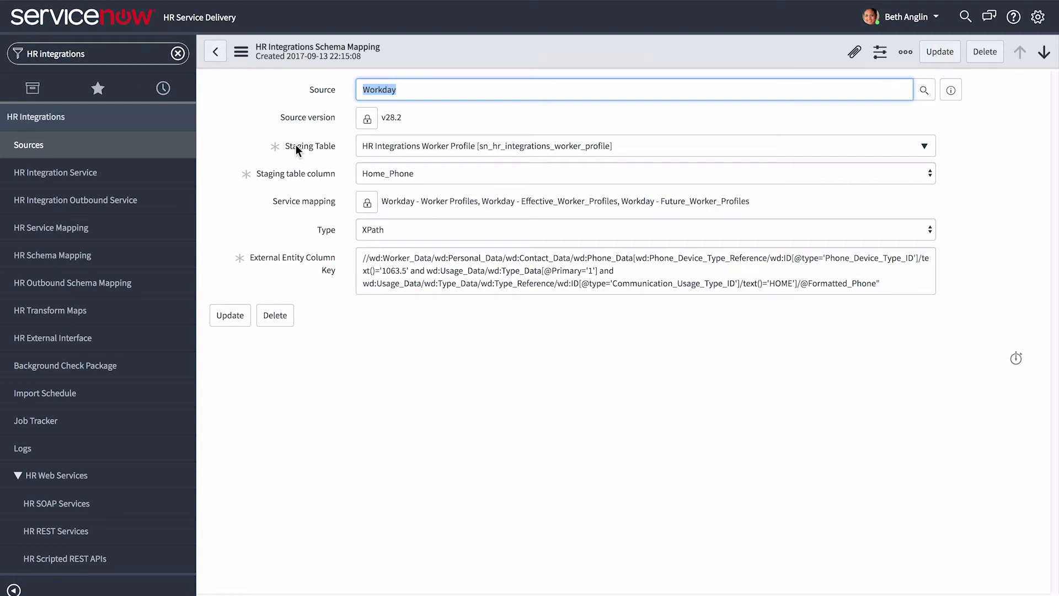
pyautogui.click(140, 312)
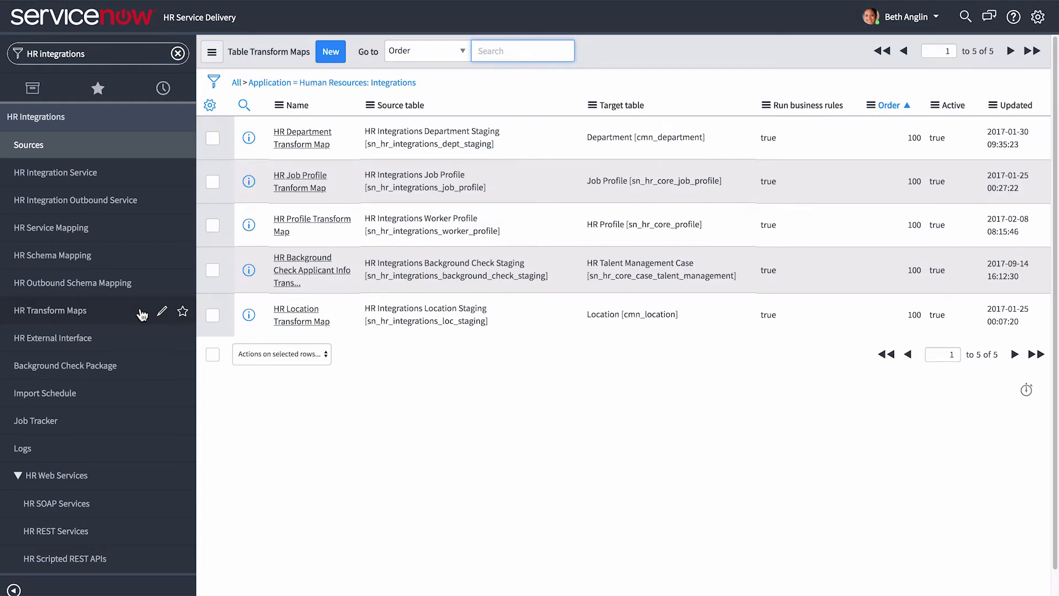
# - Open the HR Profile Transform Map's home_phone script field map, then go back to HR Service Mapping
pyautogui.click(292, 224)
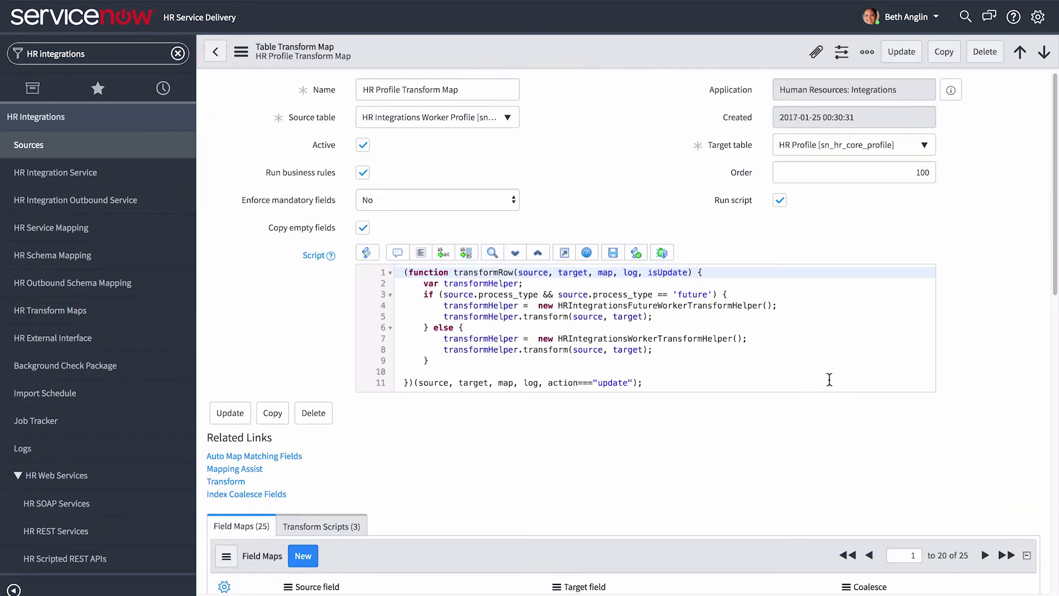
pyautogui.scroll(-10, 831, 381)
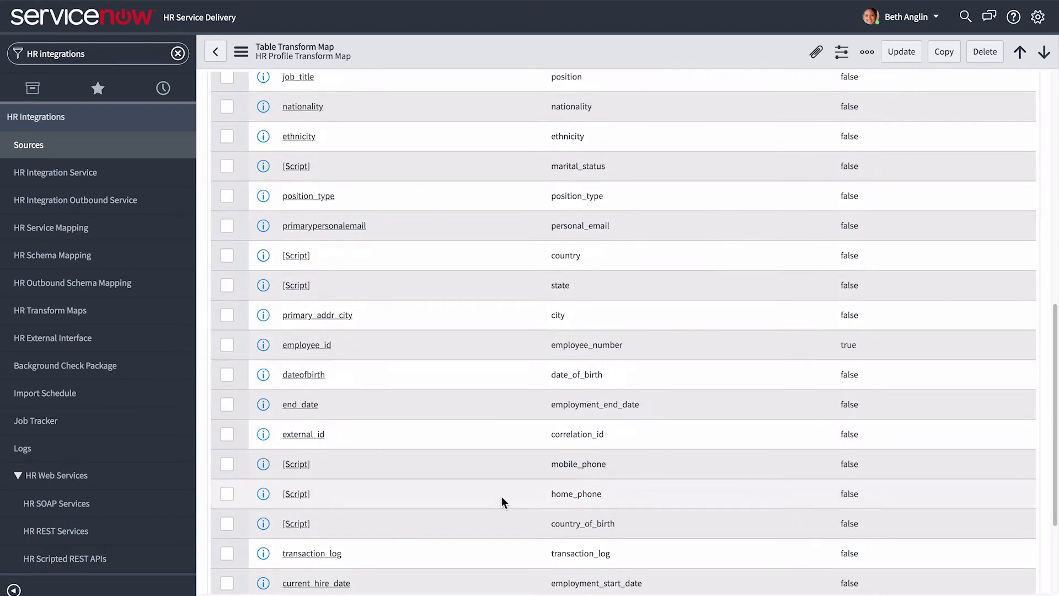
pyautogui.click(293, 496)
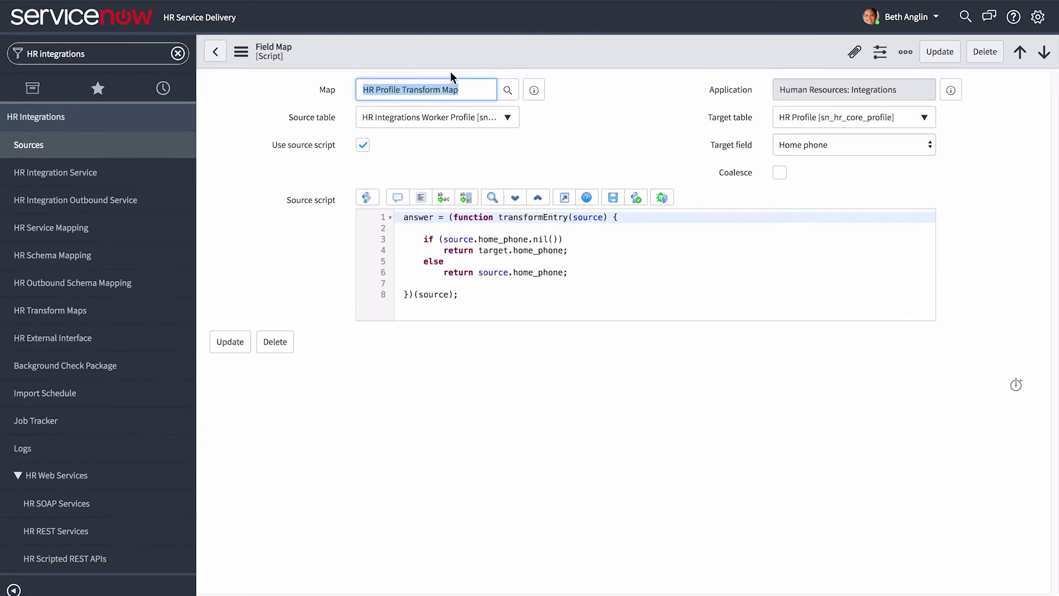
pyautogui.click(118, 228)
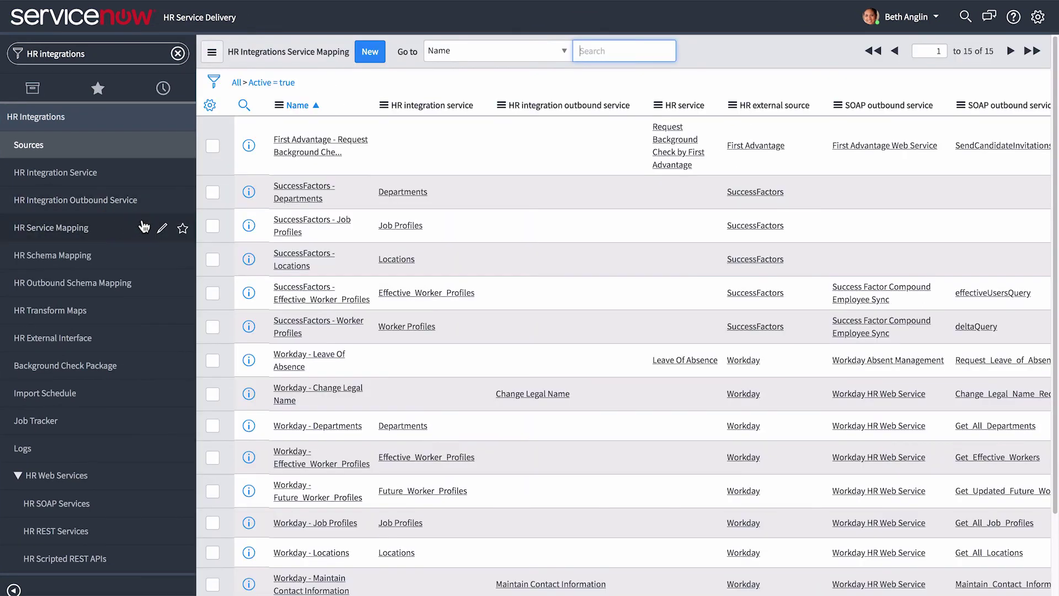
# - Group service mappings by HR external source to show the nine Workday ones, then open Import Schedule
pyautogui.click(732, 105)
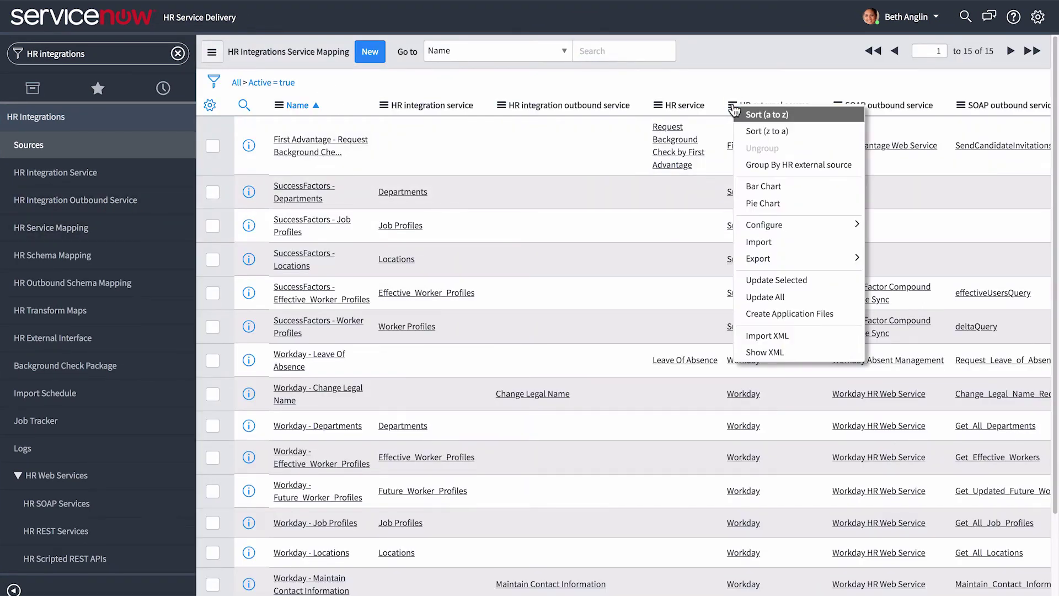
pyautogui.click(756, 165)
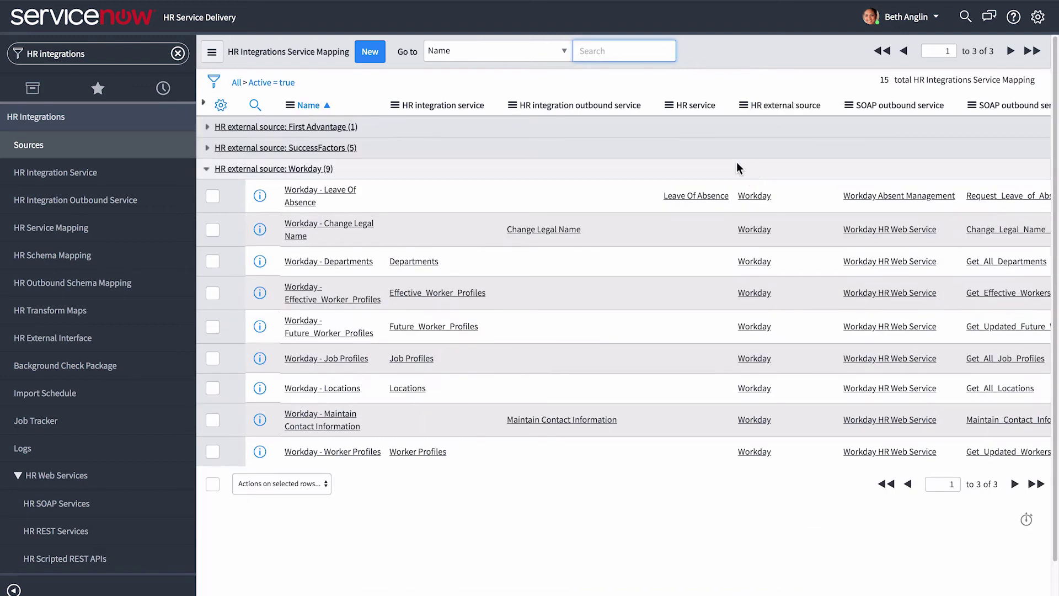
pyautogui.click(306, 169)
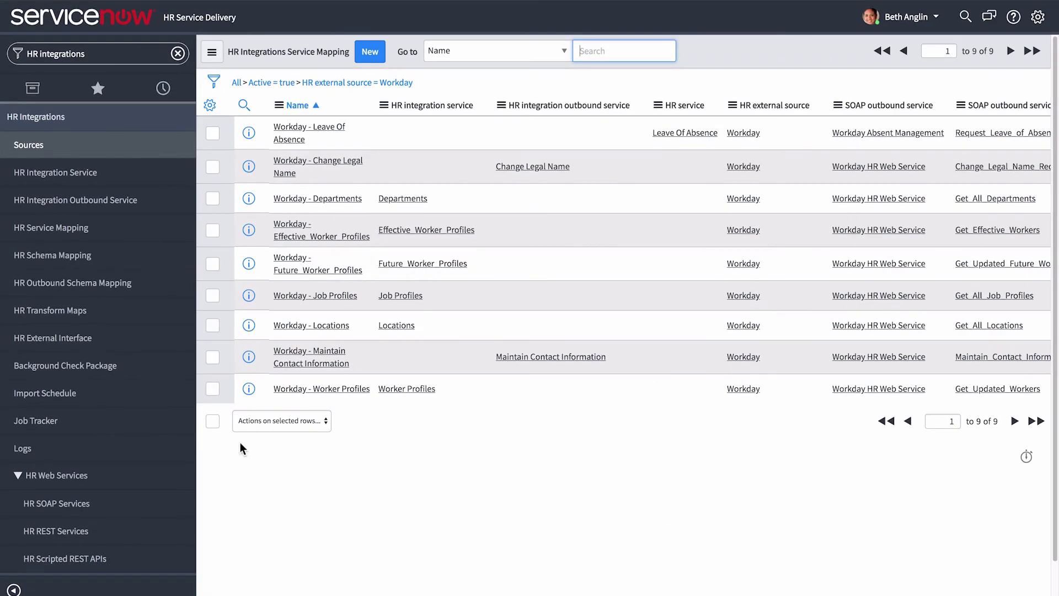
pyautogui.click(119, 398)
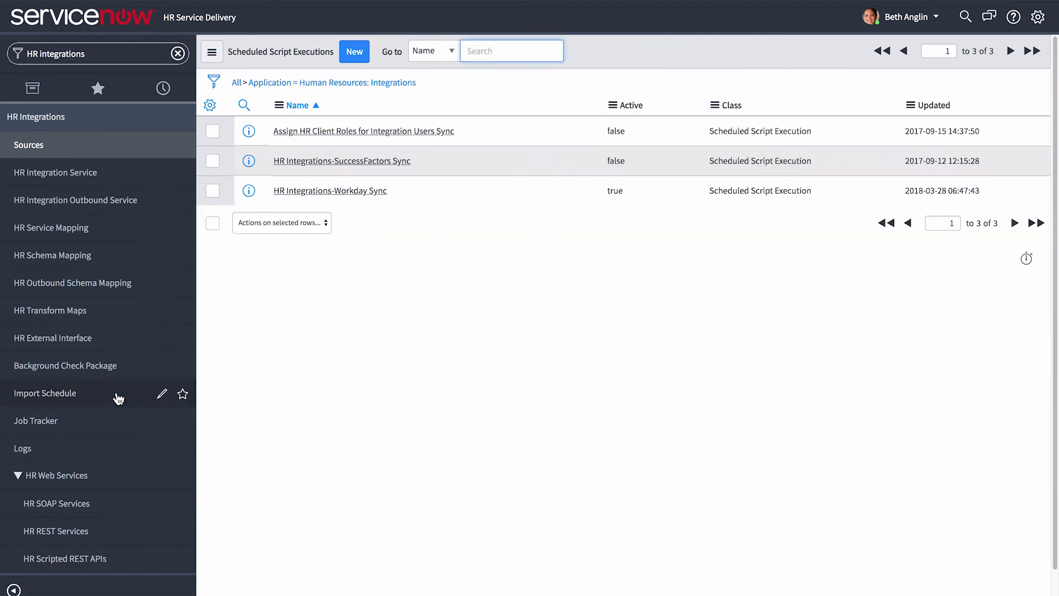
# - Execute the HR Integrations-Workday Sync job now, keeping it Monthly, and view its Job Tracker
pyautogui.click(303, 195)
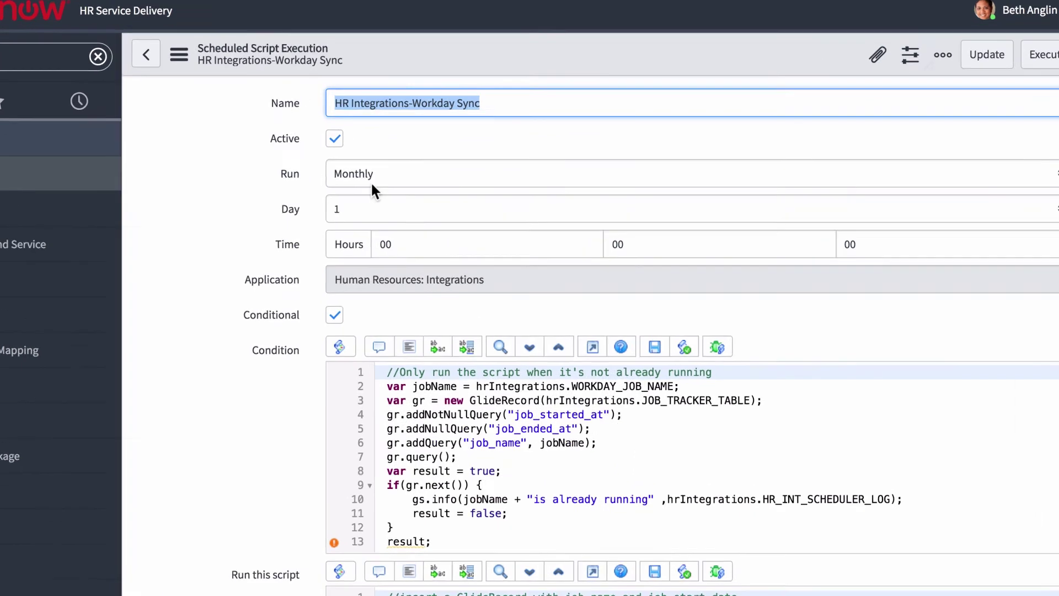
pyautogui.click(381, 176)
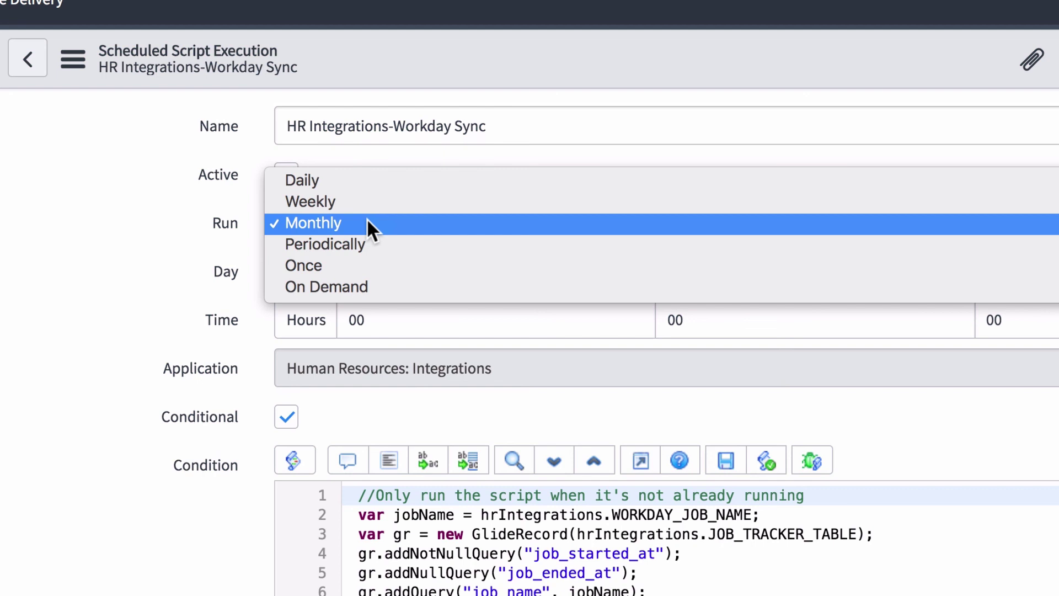
pyautogui.click(184, 225)
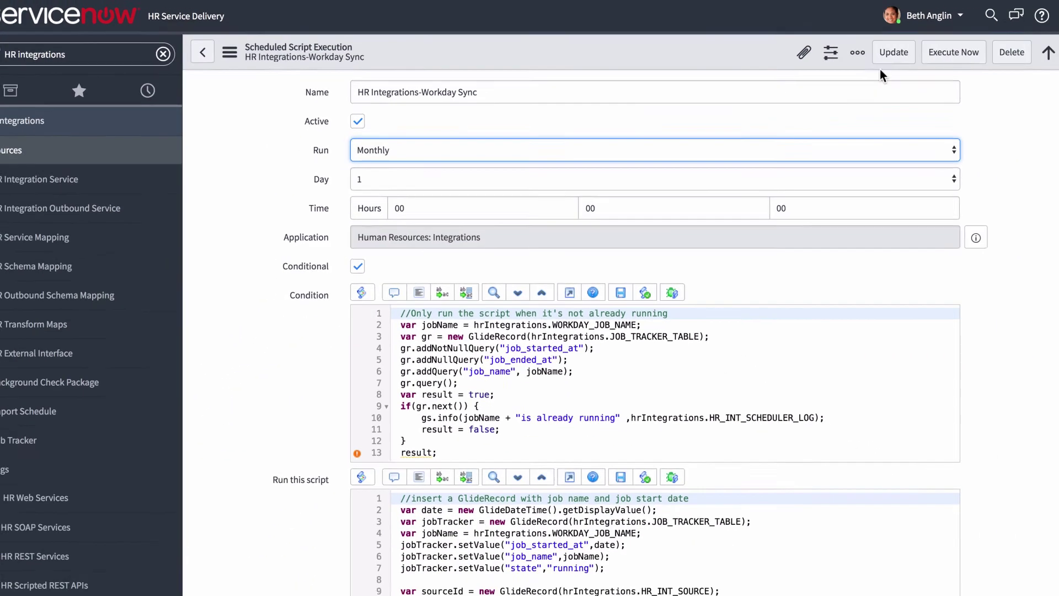
pyautogui.click(949, 55)
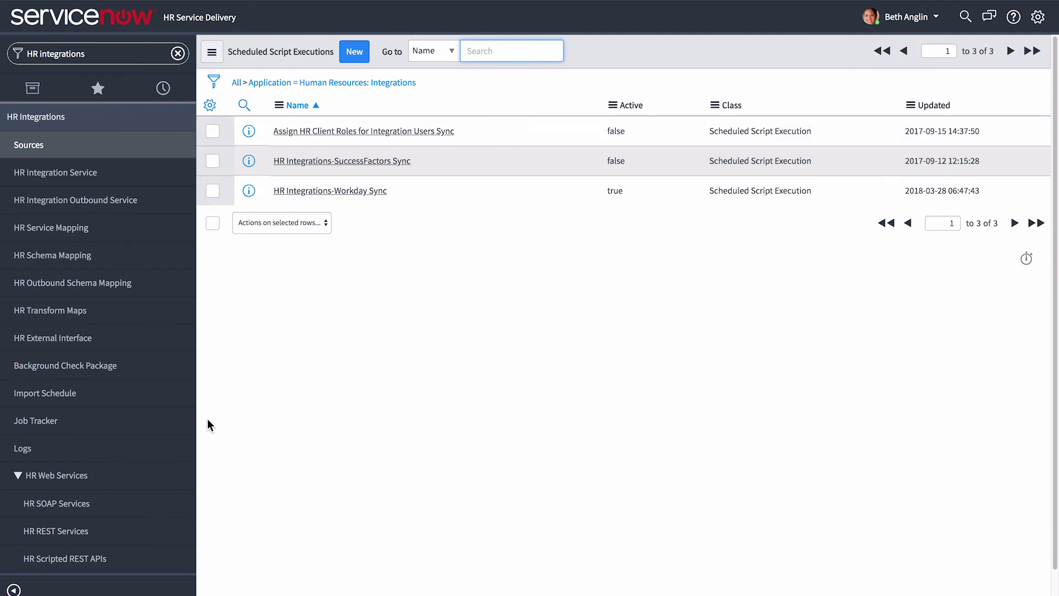
pyautogui.click(115, 424)
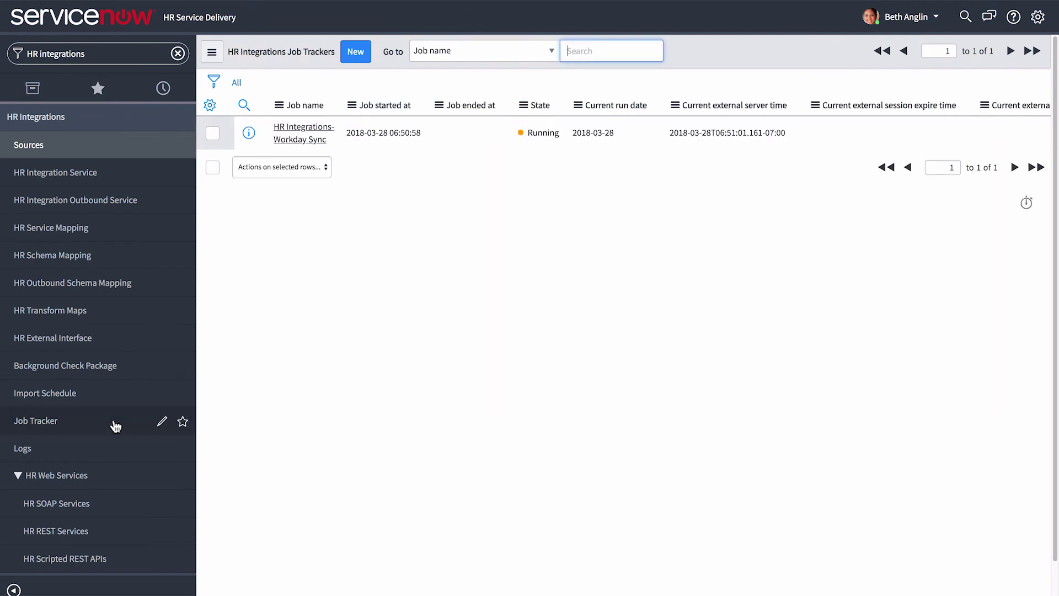
# - Open the running Workday Sync tracker record to see its Service Job Trackers list
pyautogui.click(299, 137)
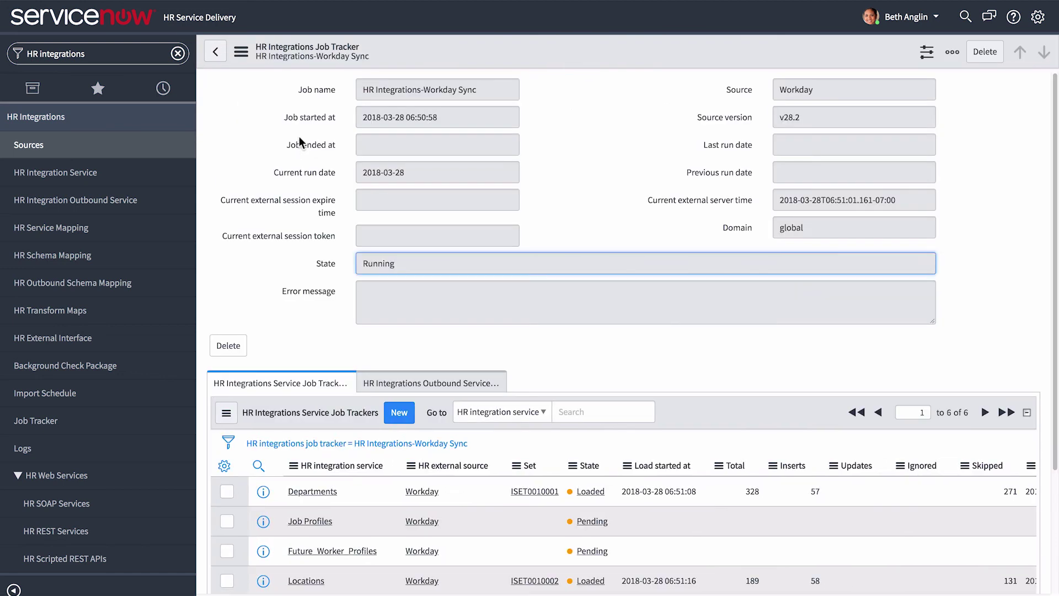
pyautogui.scroll(-3, 299, 137)
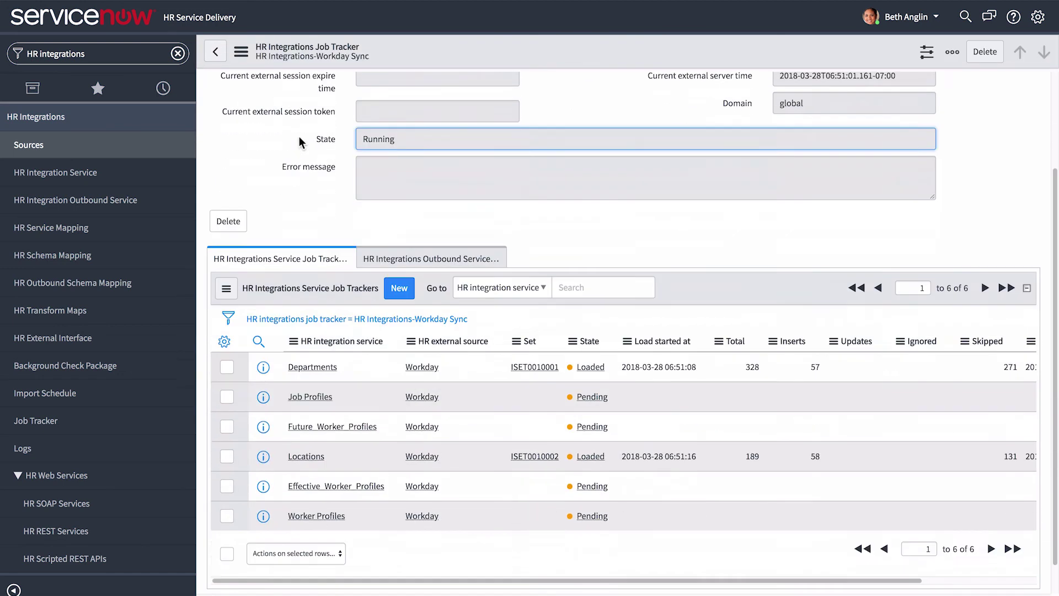